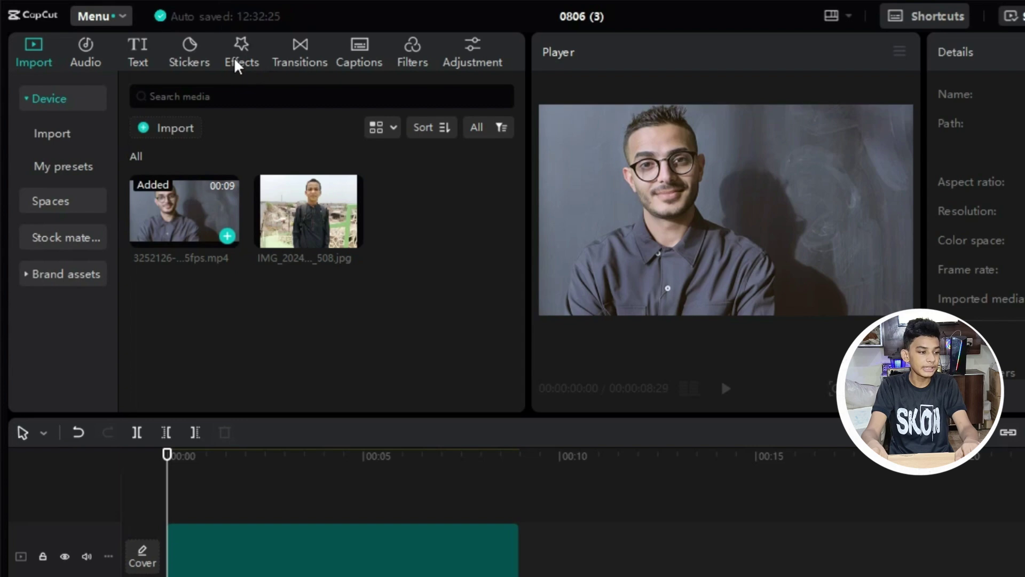
- Add the smiling sunglasses emoji from the Emoji sticker category to the start of the timeline above the video clip
{"action": "left_click", "coordinate": [188, 62]}
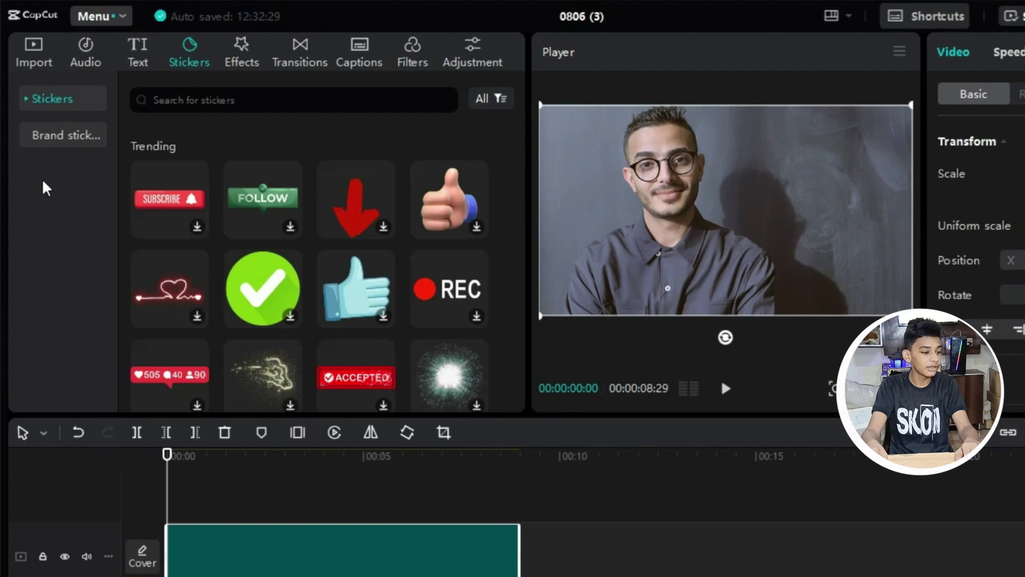
{"action": "left_click", "coordinate": [41, 136]}
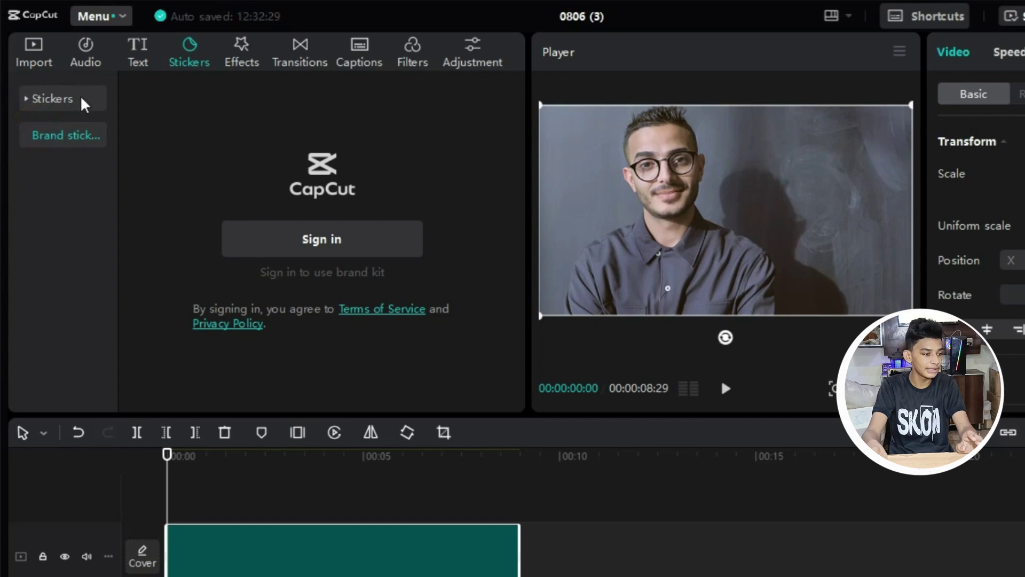
{"action": "left_click", "coordinate": [38, 105]}
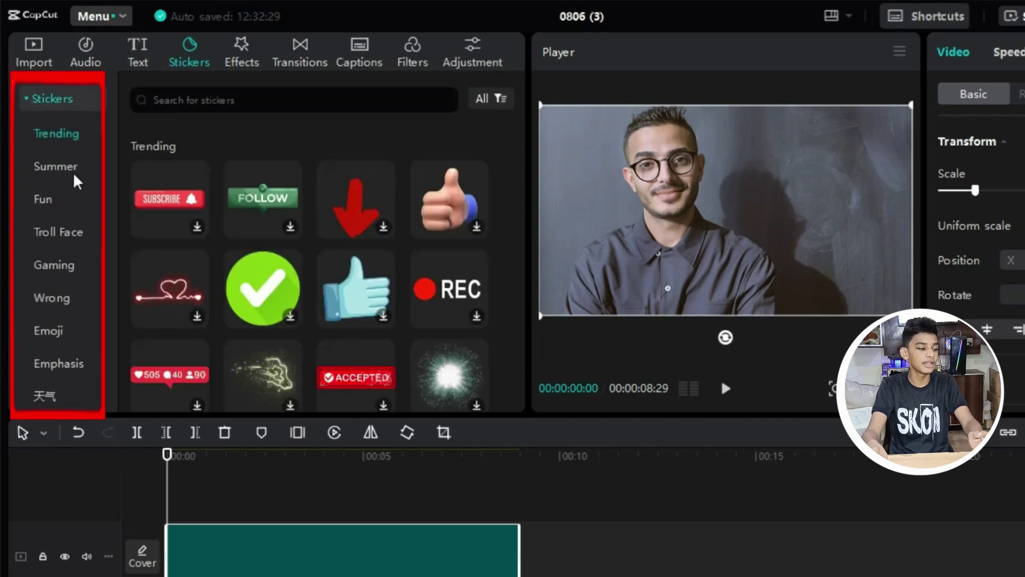
{"action": "left_click", "coordinate": [46, 334]}
{"action": "scroll", "coordinate": [57, 281], "scroll_direction": "down", "scroll_amount": 5}
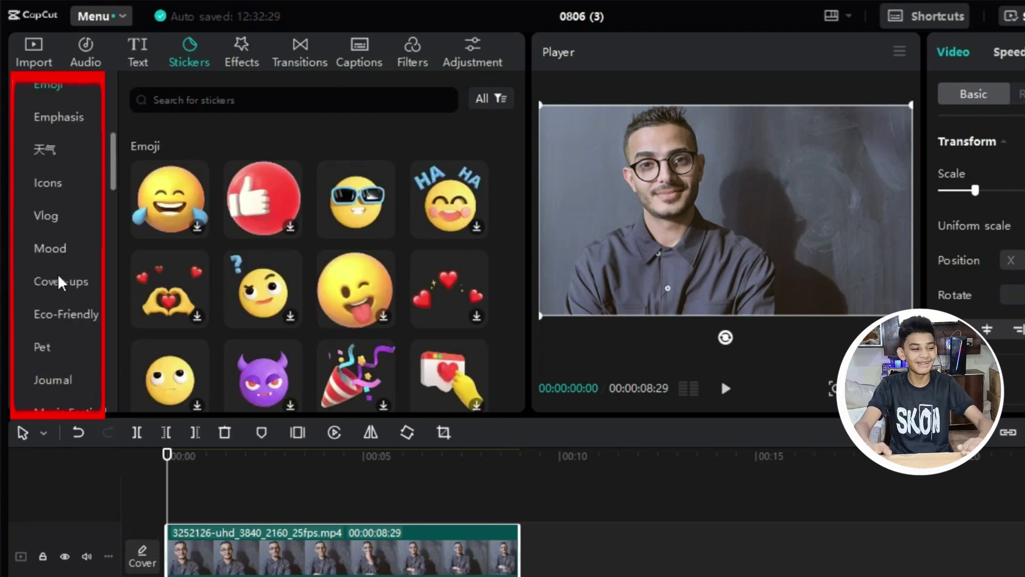
{"action": "scroll", "coordinate": [59, 282], "scroll_direction": "down", "scroll_amount": 12}
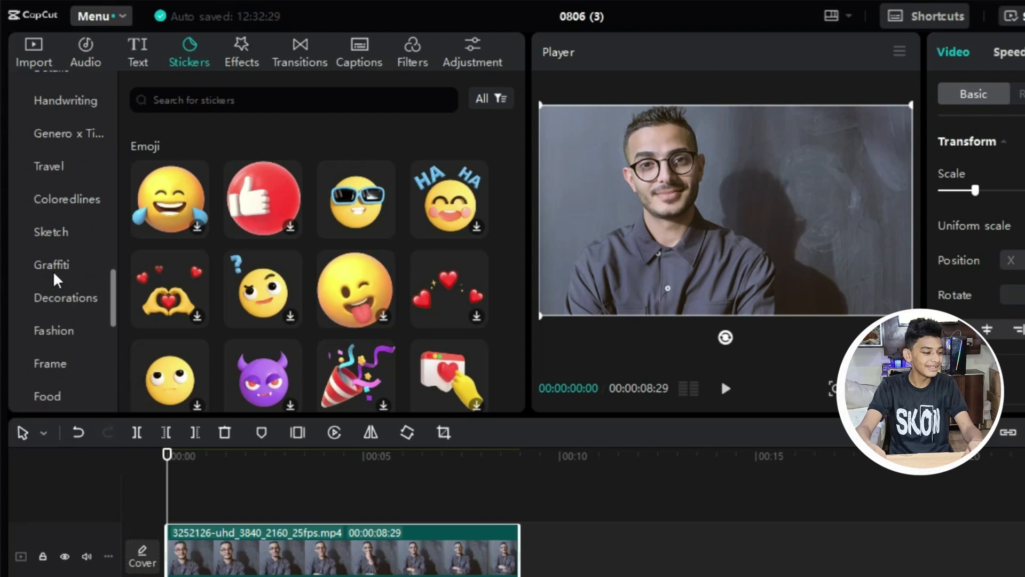
{"action": "scroll", "coordinate": [57, 280], "scroll_direction": "down", "scroll_amount": 6}
{"action": "scroll", "coordinate": [55, 274], "scroll_direction": "up", "scroll_amount": 20}
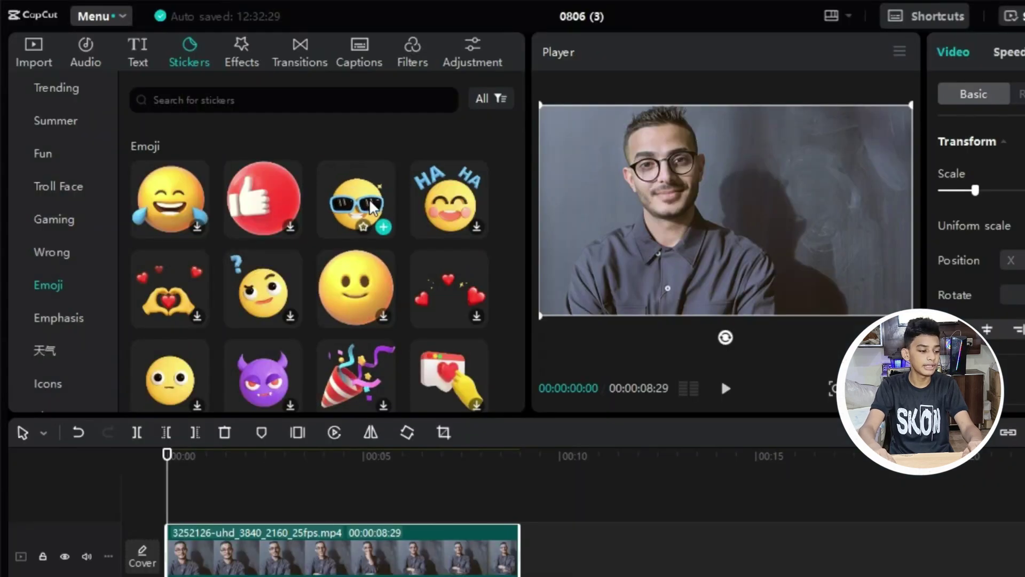
{"action": "left_click_drag", "start_coordinate": [356, 202], "coordinate": [156, 489]}
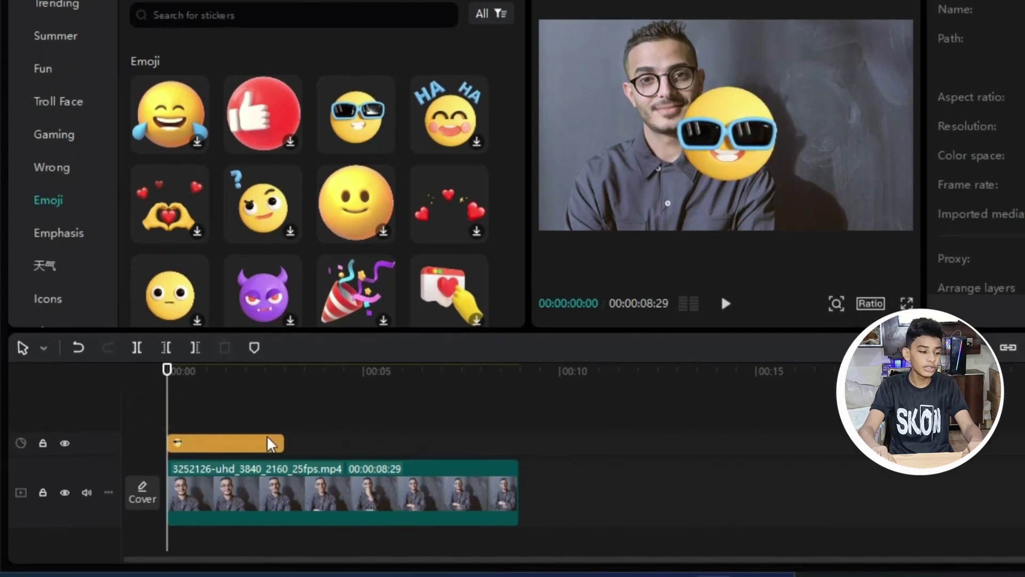
- Extend the sunglasses sticker to the full length of the video clip and place it over the man's face
{"action": "left_click", "coordinate": [271, 444]}
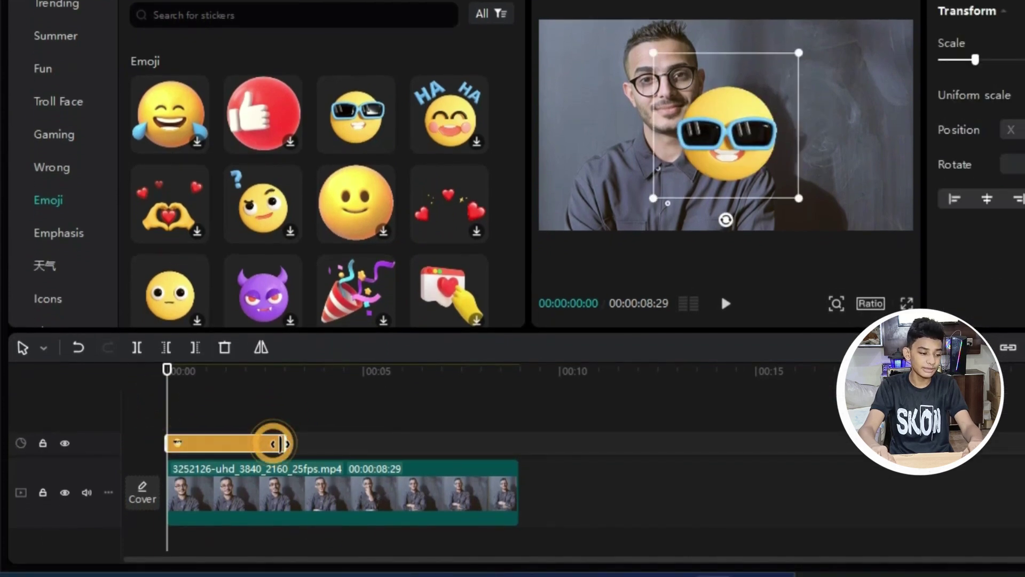
{"action": "left_click_drag", "start_coordinate": [281, 443], "coordinate": [515, 552]}
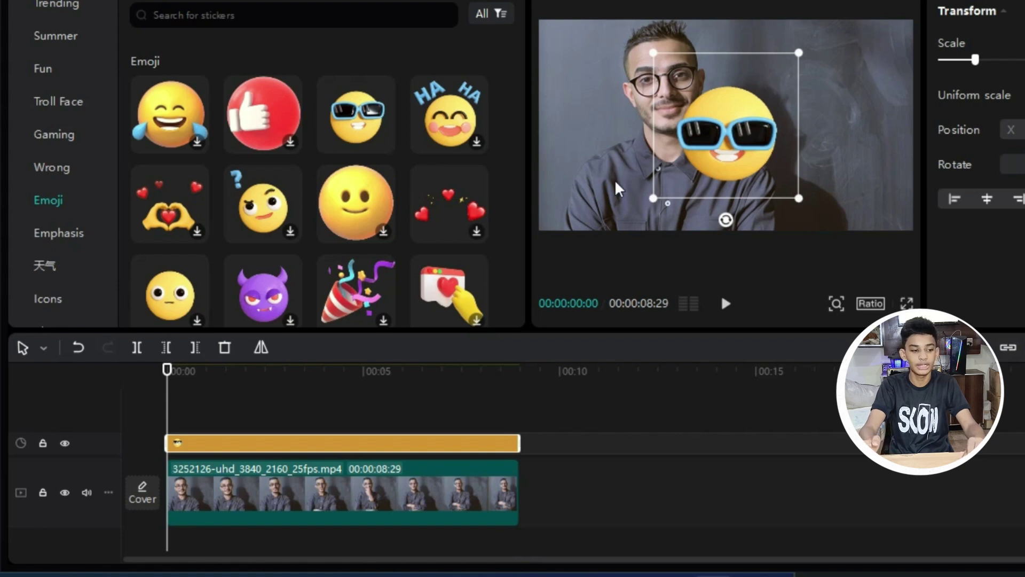
{"action": "left_click_drag", "start_coordinate": [725, 172], "coordinate": [665, 126]}
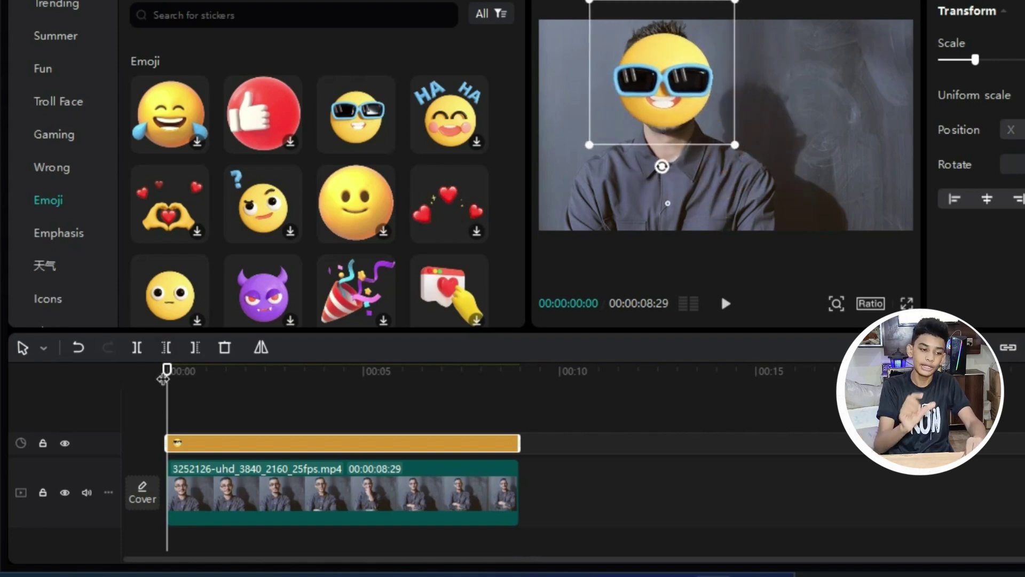
- Trim the start of the video clip up to 00:00:01:08
{"action": "left_click_drag", "start_coordinate": [167, 370], "coordinate": [216, 380]}
{"action": "left_click", "coordinate": [227, 490]}
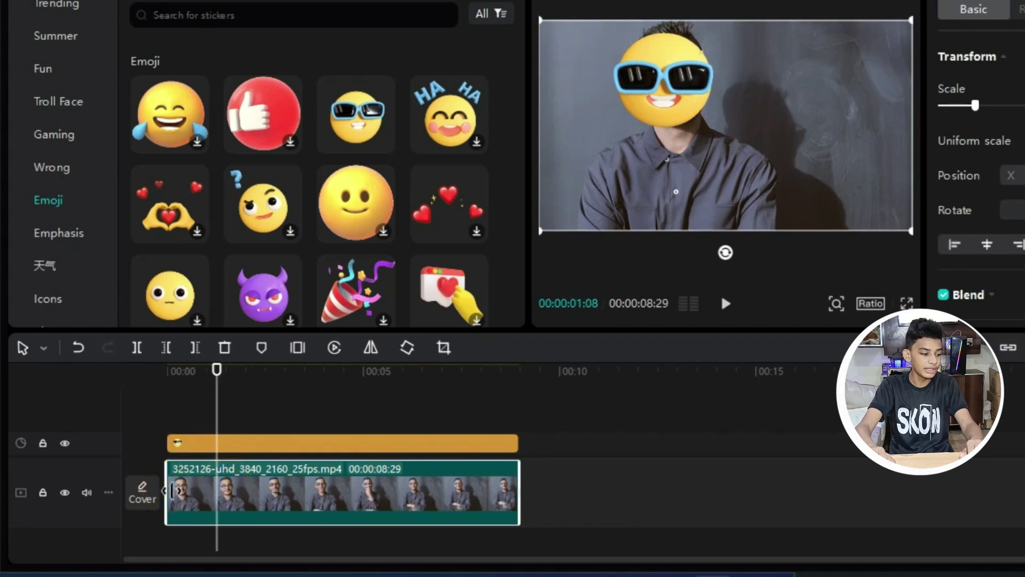
{"action": "left_click_drag", "start_coordinate": [166, 491], "coordinate": [218, 492]}
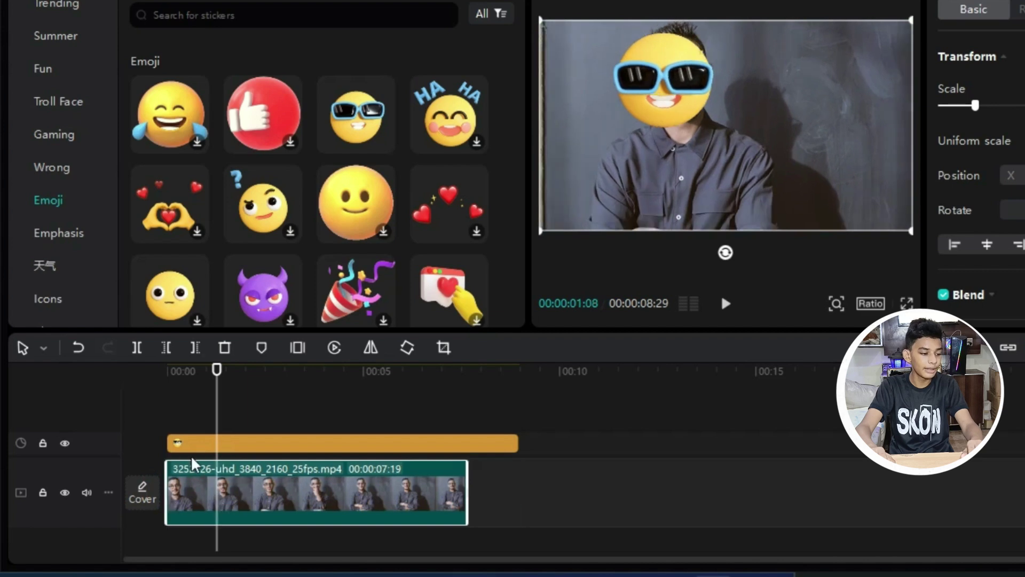
- Shorten the sunglasses sticker on the timeline so that it ends together with the trimmed video clip
{"action": "left_click", "coordinate": [163, 375]}
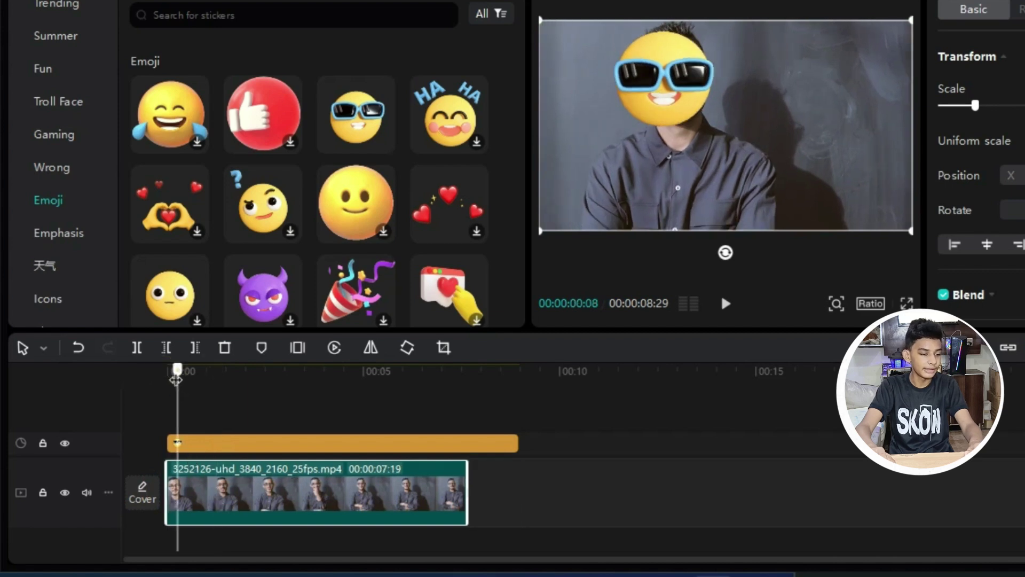
{"action": "left_click", "coordinate": [167, 371]}
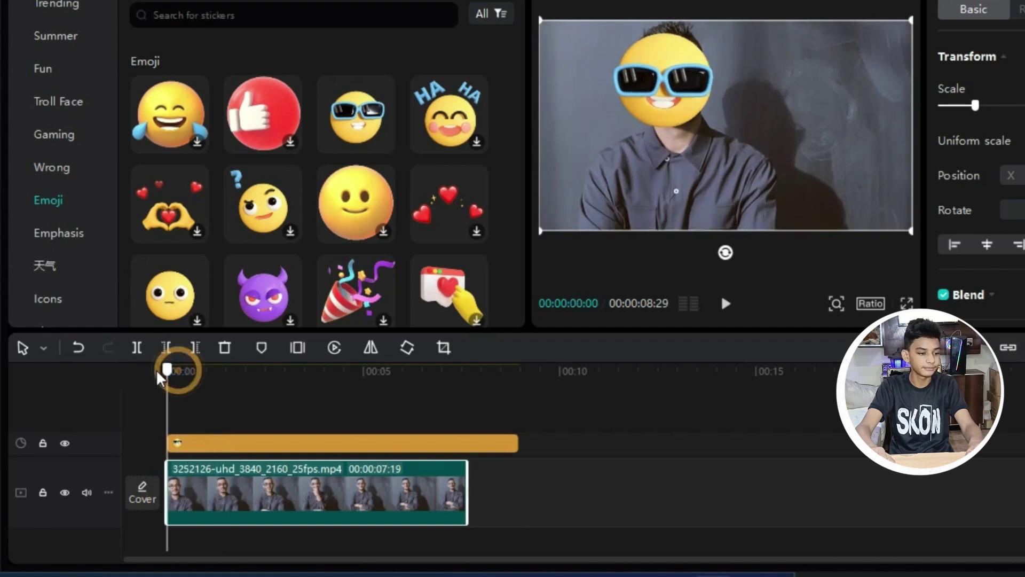
{"action": "left_click", "coordinate": [683, 90]}
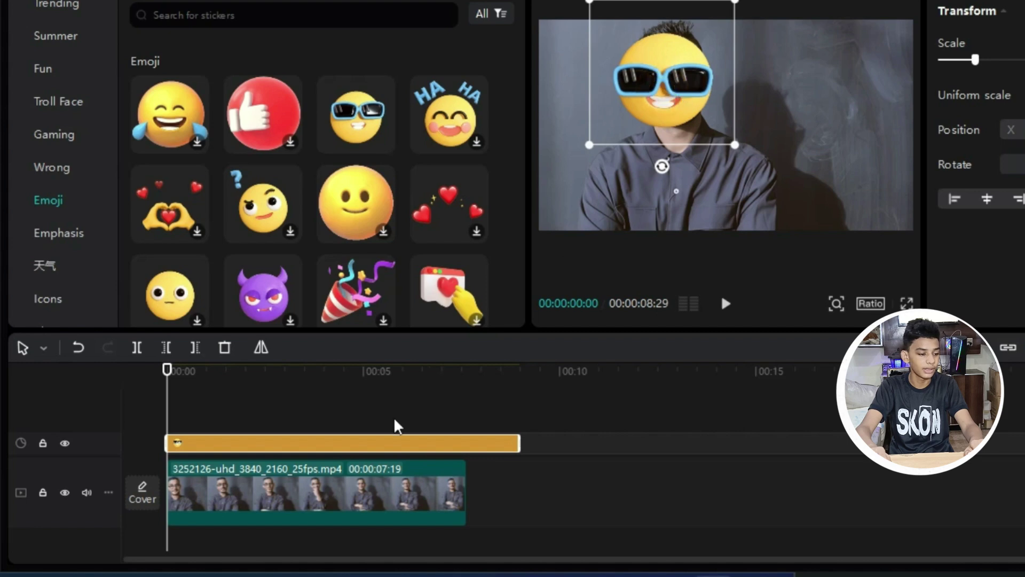
{"action": "left_click_drag", "start_coordinate": [516, 441], "coordinate": [464, 443]}
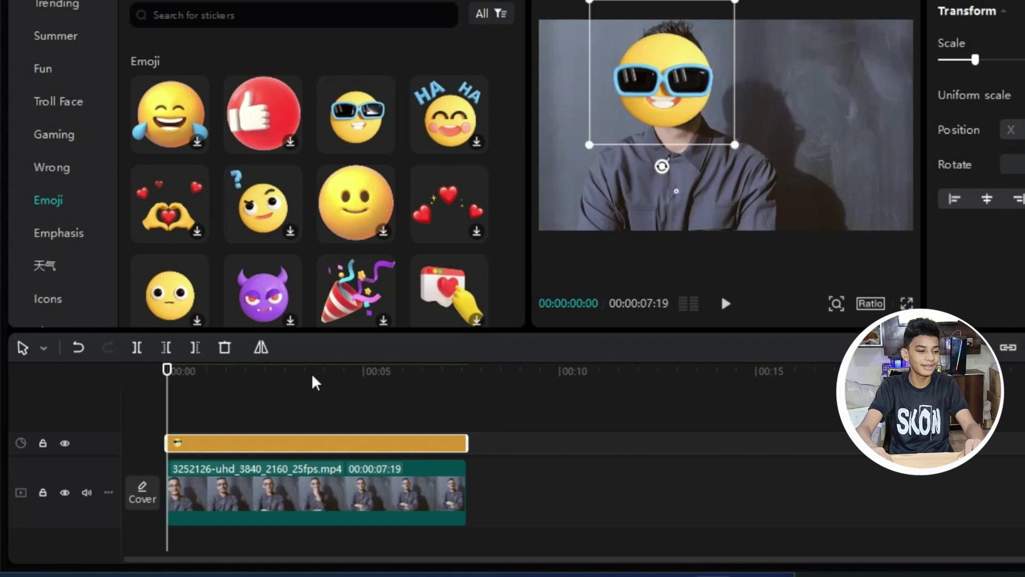
- Reposition the sunglasses sticker slightly so it covers the man's face at 00:00:01:07
{"action": "left_click_drag", "start_coordinate": [311, 374], "coordinate": [217, 381]}
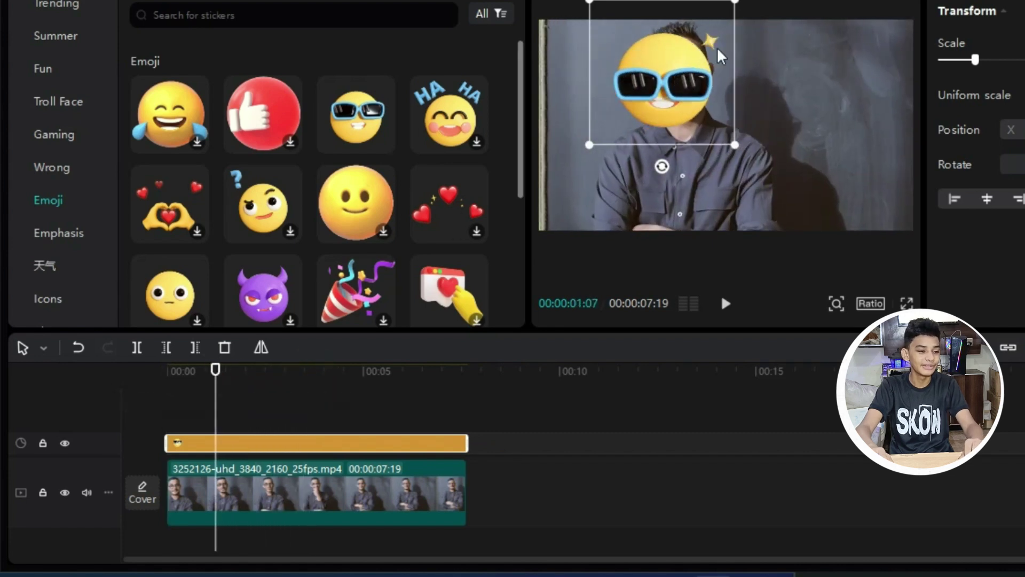
{"action": "left_click", "coordinate": [667, 57]}
{"action": "left_click_drag", "start_coordinate": [681, 81], "coordinate": [694, 78]}
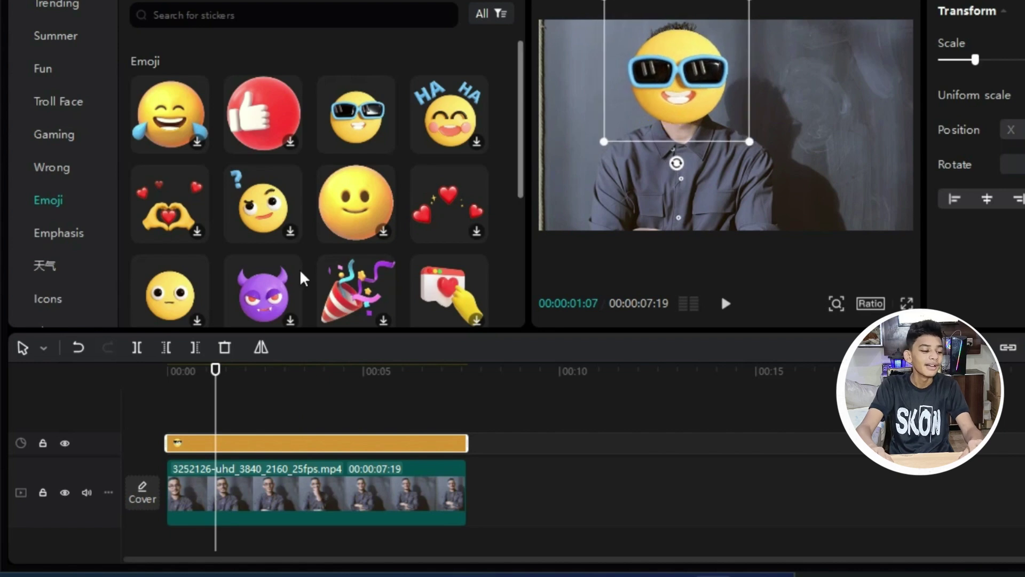
- Play the video from the beginning to check how the sticker covers the face through to the clip's end
{"action": "left_click", "coordinate": [212, 381]}
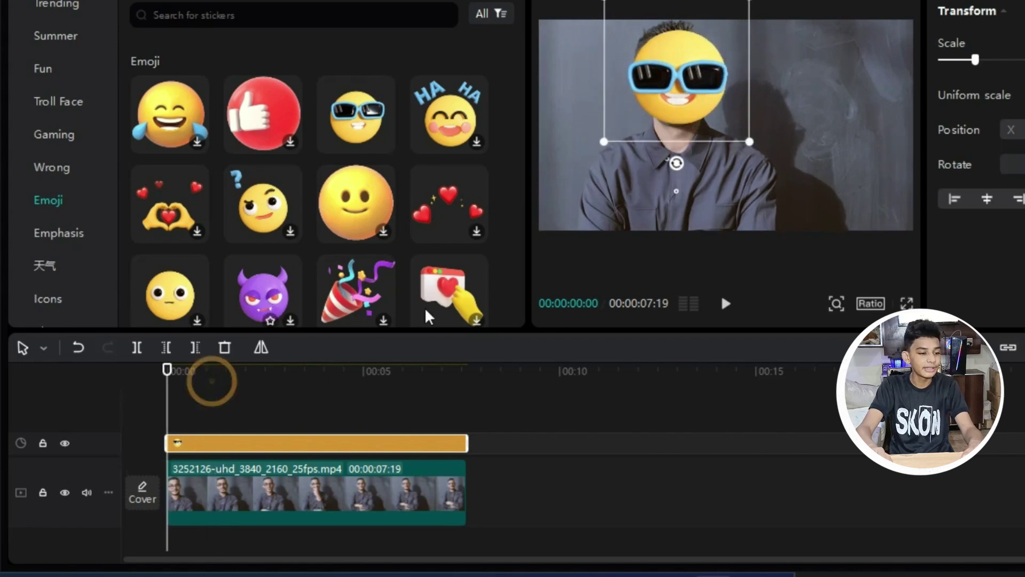
{"action": "left_click", "coordinate": [725, 304]}
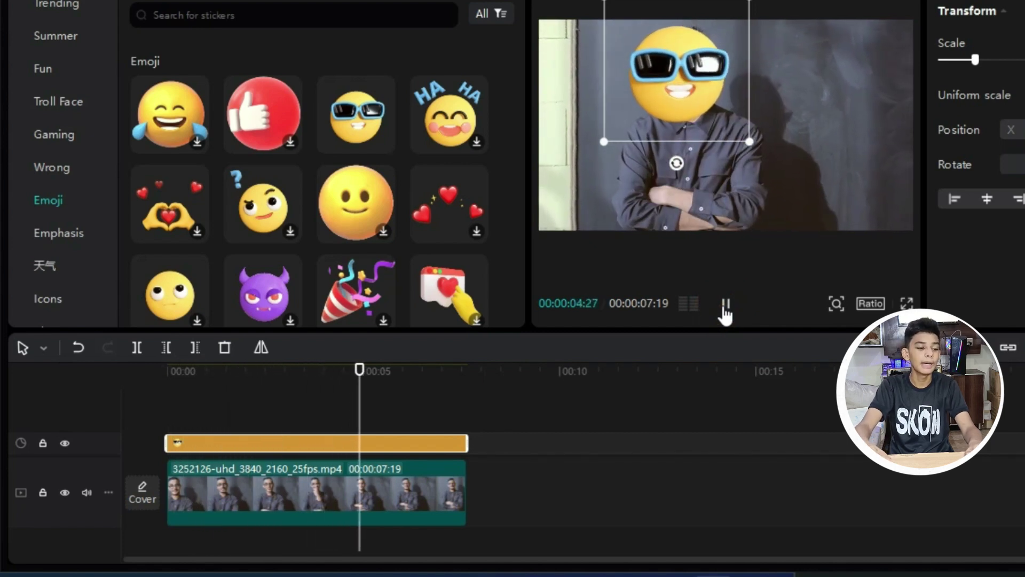
{"action": "left_click", "coordinate": [725, 310]}
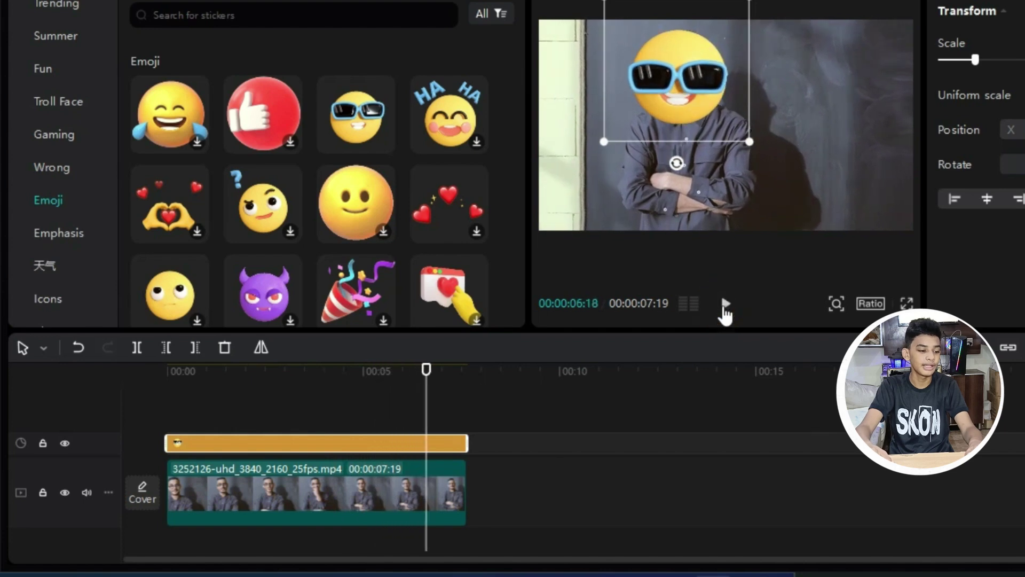
{"action": "left_click", "coordinate": [515, 377]}
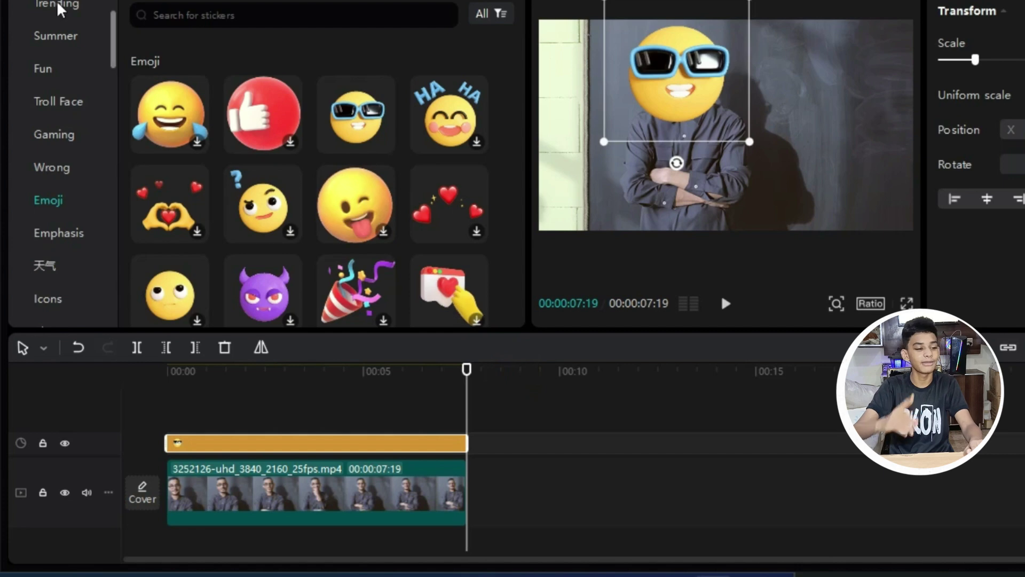
- Append the photo IMG_20240630_112458_508.jpg after the video clip, enlarge it to the frame's width and shift it down to show the whole head
{"action": "scroll", "coordinate": [49, 104], "scroll_direction": "up", "scroll_amount": 1}
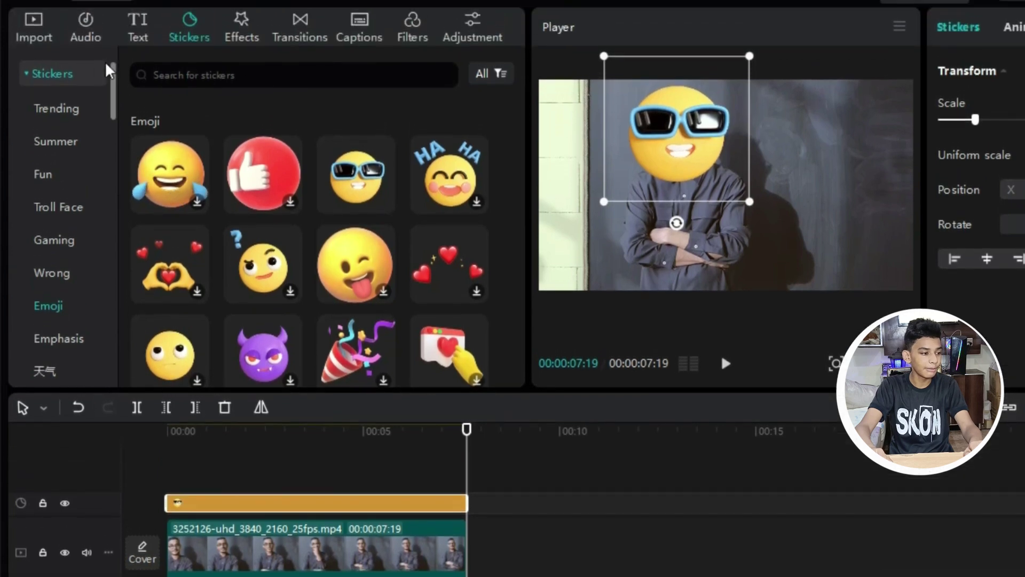
{"action": "left_click", "coordinate": [43, 37]}
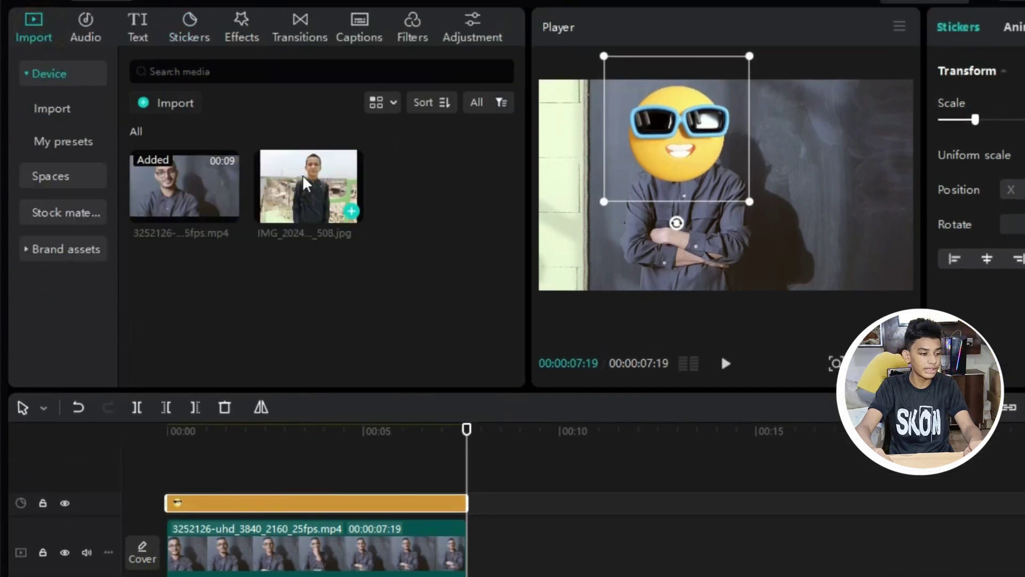
{"action": "left_click_drag", "start_coordinate": [309, 187], "coordinate": [477, 532]}
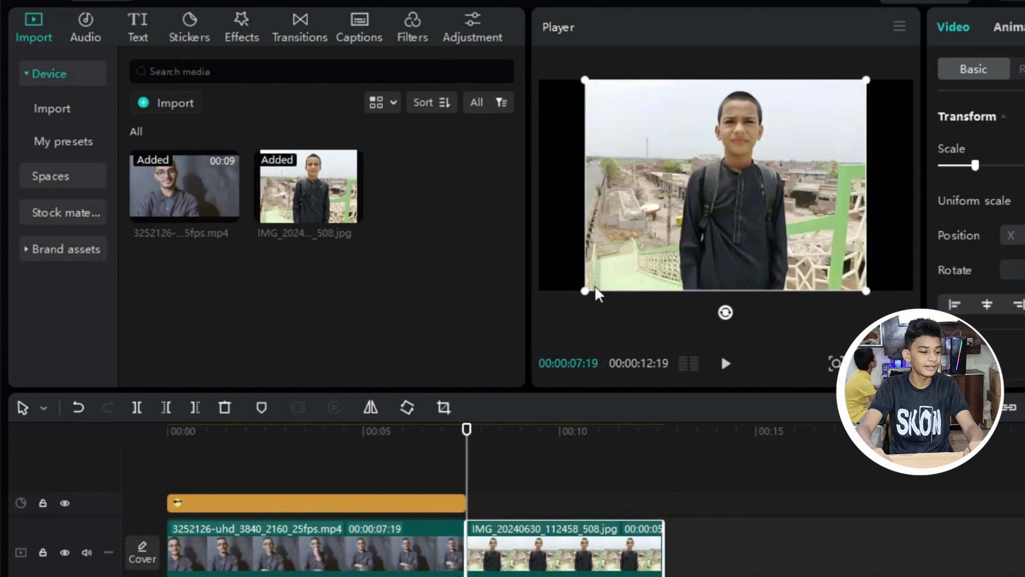
{"action": "left_click_drag", "start_coordinate": [583, 293], "coordinate": [492, 317]}
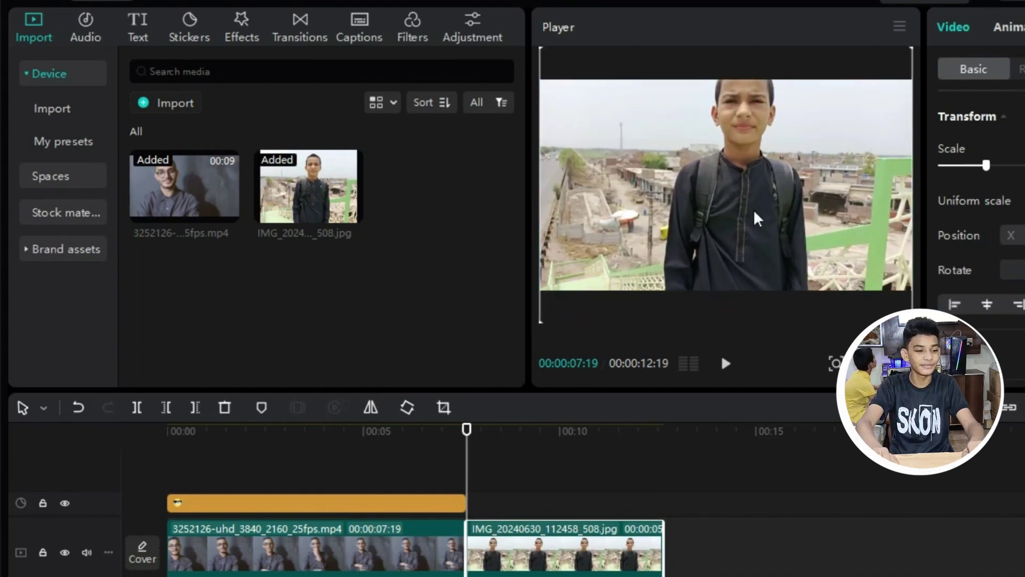
{"action": "left_click_drag", "start_coordinate": [769, 169], "coordinate": [776, 211]}
- Add the Zoom Lens effect from the Trending video effects to the timeline above the photo
{"action": "left_click", "coordinate": [241, 29]}
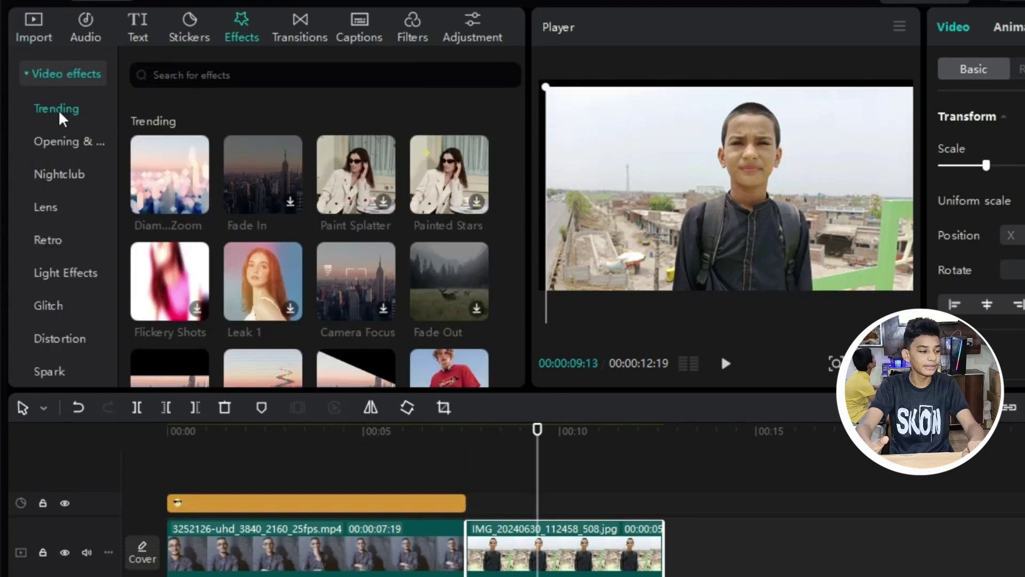
{"action": "scroll", "coordinate": [322, 253], "scroll_direction": "down", "scroll_amount": 2}
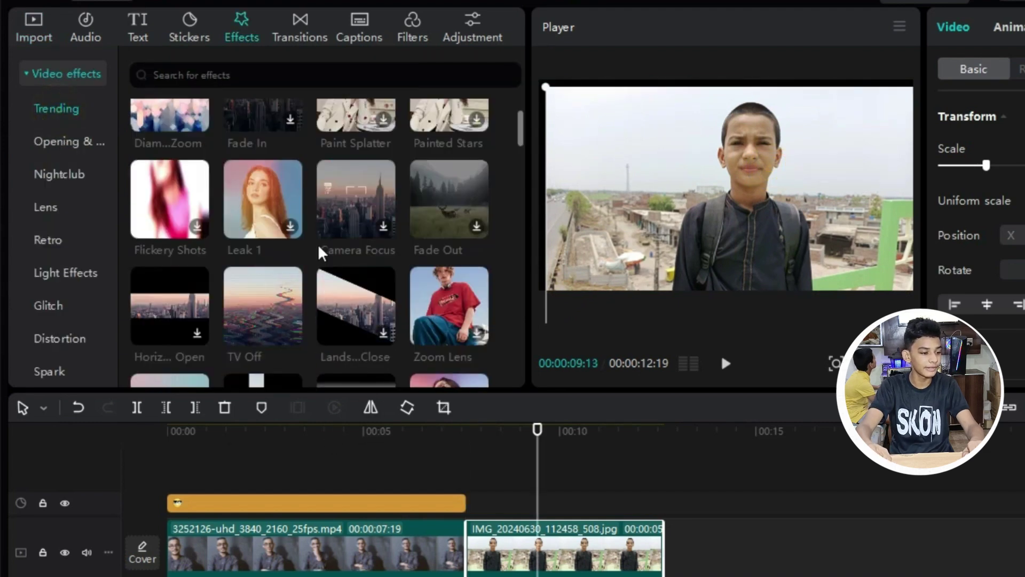
{"action": "scroll", "coordinate": [322, 252], "scroll_direction": "down", "scroll_amount": 2}
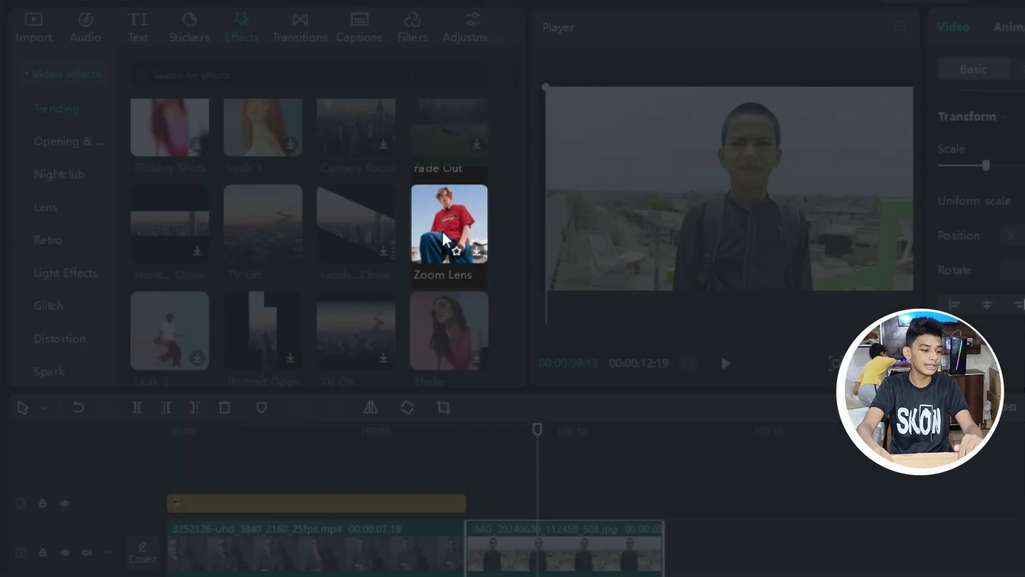
{"action": "left_click", "coordinate": [477, 251]}
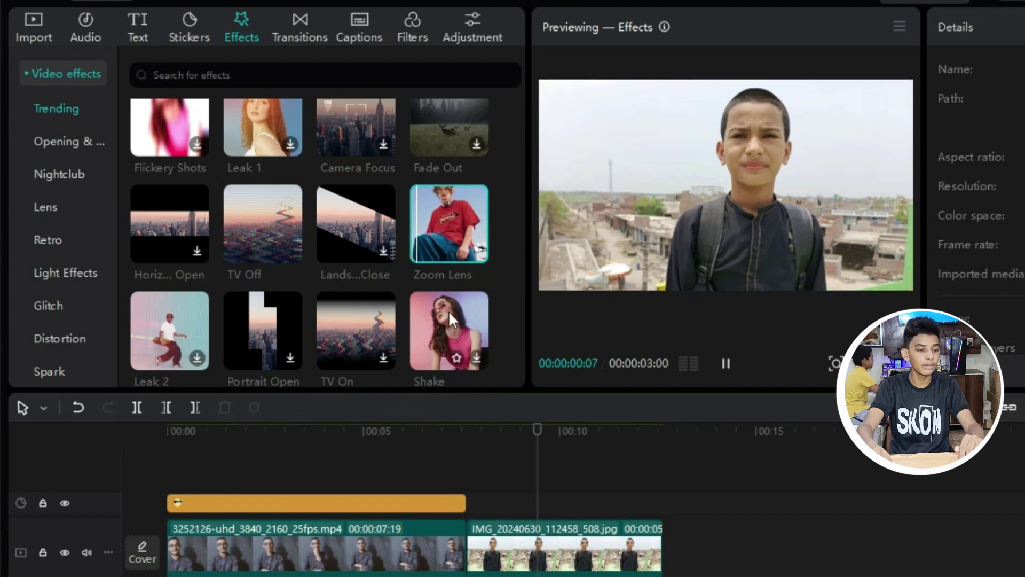
{"action": "left_click", "coordinate": [455, 201]}
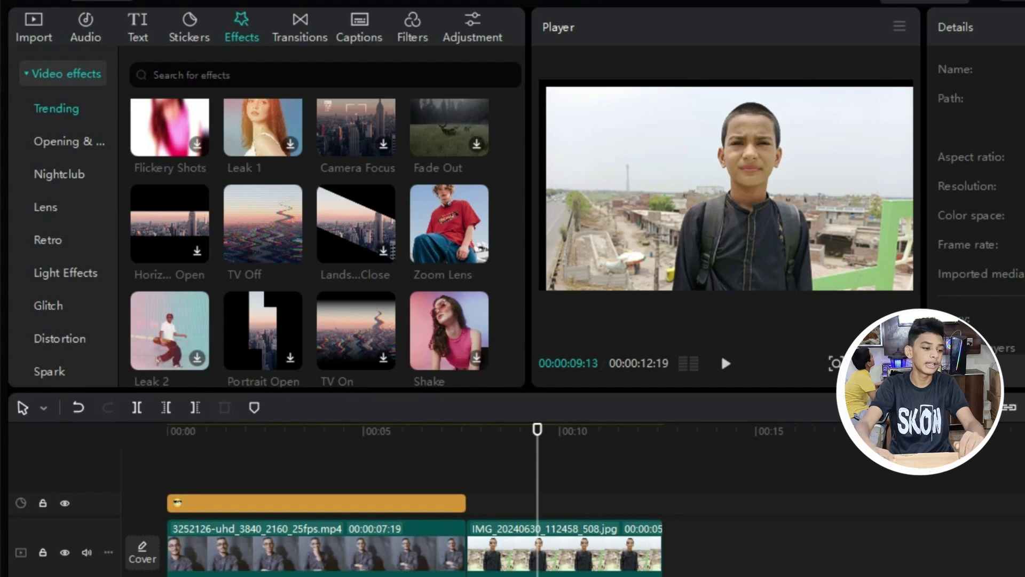
{"action": "left_click_drag", "start_coordinate": [449, 224], "coordinate": [497, 496]}
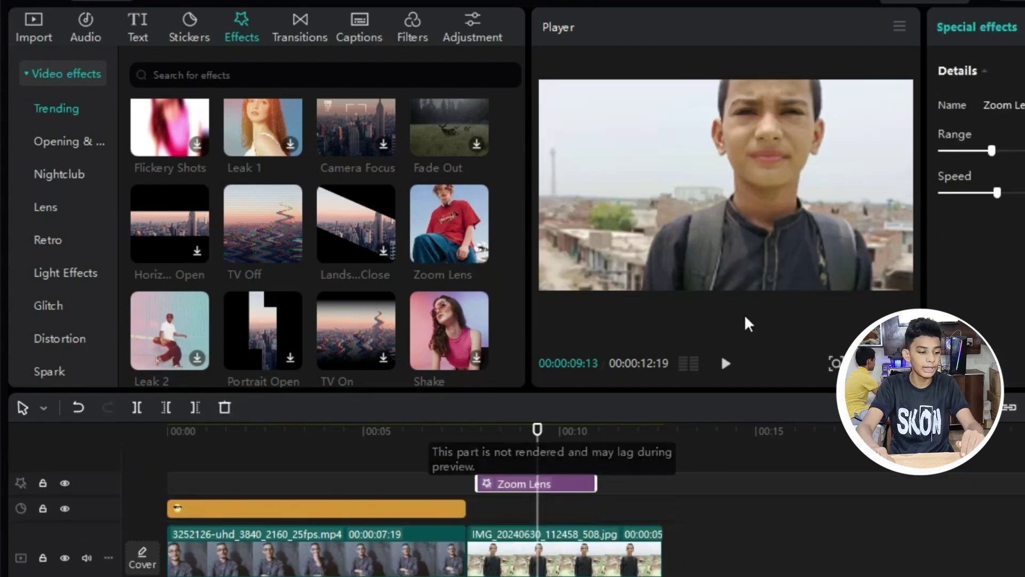
- Move the photo lower in the frame to fit the zoomed view, and set the playhead to the photo's start
{"action": "left_click", "coordinate": [686, 220]}
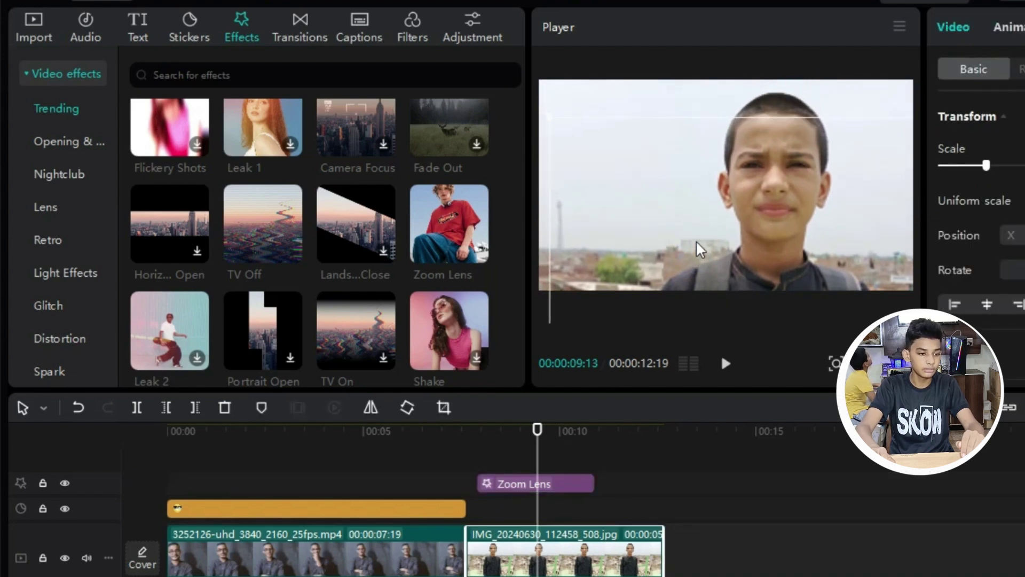
{"action": "left_click_drag", "start_coordinate": [696, 240], "coordinate": [693, 233]}
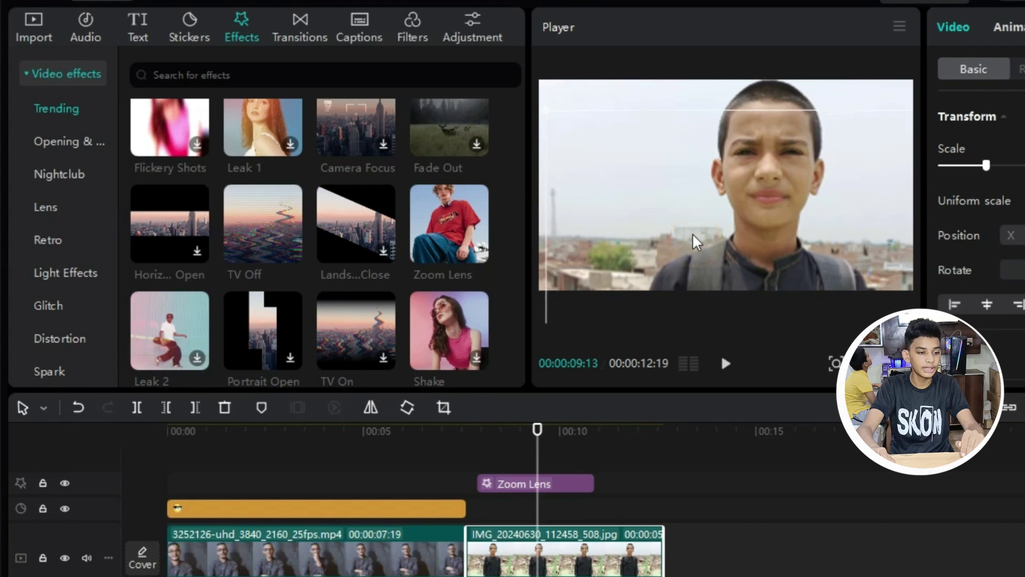
{"action": "mouse_move", "coordinate": [463, 430]}
{"action": "left_mouse_down"}
{"action": "mouse_move", "coordinate": [451, 430]}
{"action": "mouse_move", "coordinate": [467, 435]}
{"action": "left_mouse_up"}
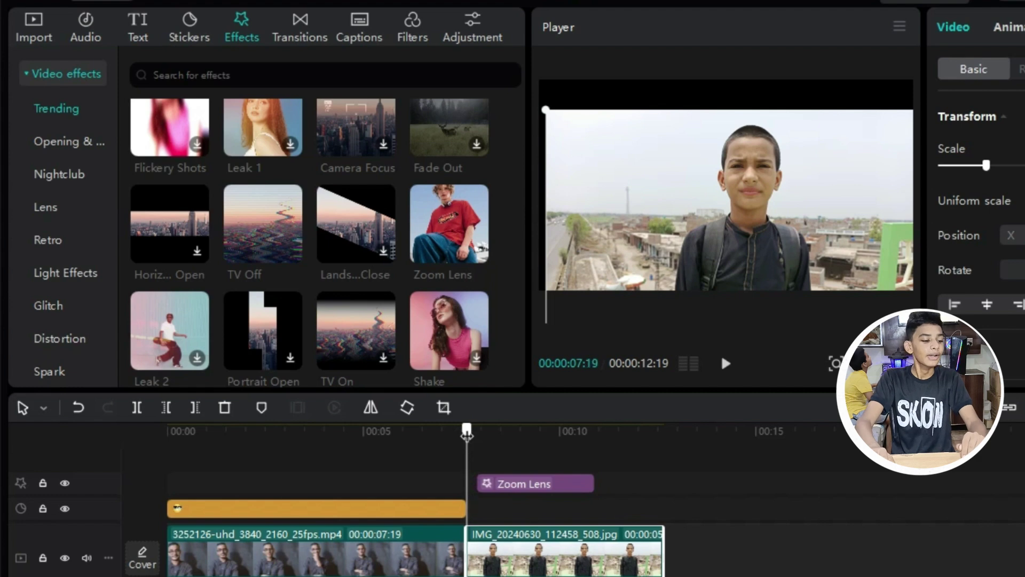
- Trim the emoji sticker's end slightly and move the Zoom Lens effect earlier so it covers the photo's start, with the playhead at 00:00:07:20
{"action": "left_click", "coordinate": [462, 508]}
{"action": "mouse_move", "coordinate": [464, 509]}
{"action": "left_mouse_down"}
{"action": "mouse_move", "coordinate": [499, 484]}
{"action": "mouse_move", "coordinate": [482, 515]}
{"action": "left_mouse_up"}
{"action": "mouse_move", "coordinate": [451, 447]}
{"action": "left_mouse_down"}
{"action": "mouse_move", "coordinate": [446, 437]}
{"action": "mouse_move", "coordinate": [464, 438]}
{"action": "mouse_move", "coordinate": [467, 454]}
{"action": "left_mouse_up"}
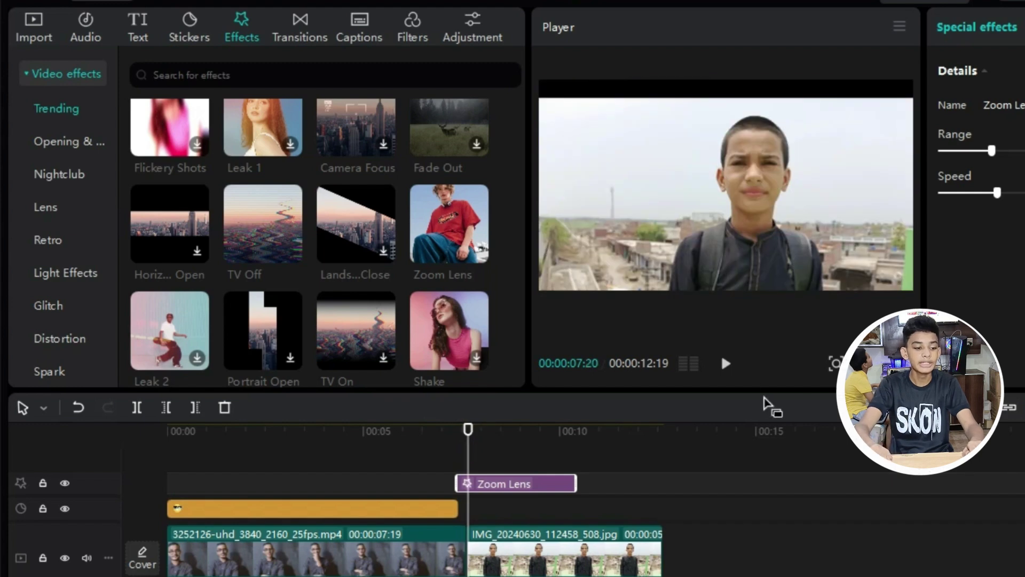
- Play the photo with the Zoom Lens effect through to the end, and briefly replay the timeline from the beginning
{"action": "left_click", "coordinate": [735, 365]}
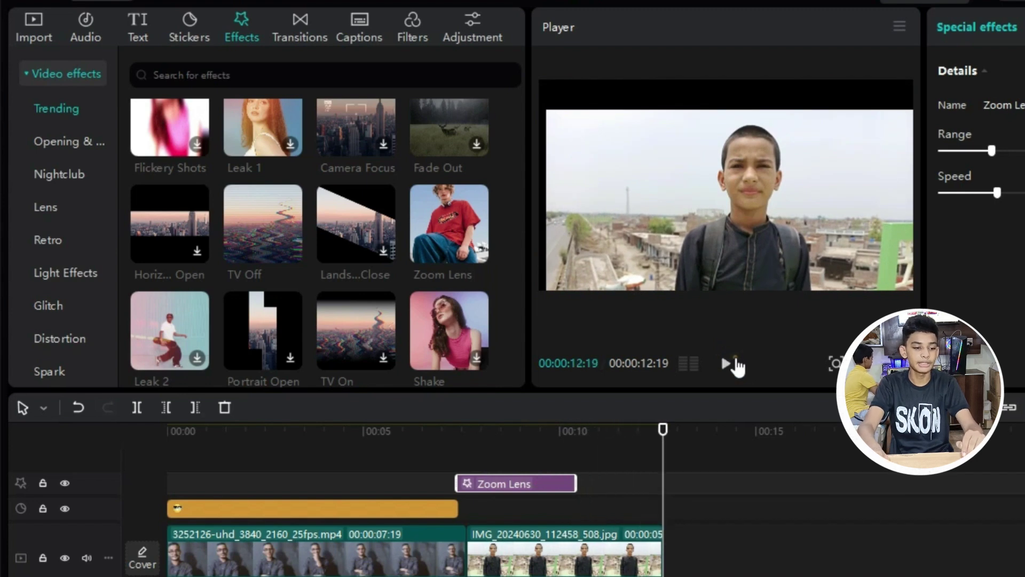
{"action": "left_click", "coordinate": [736, 365]}
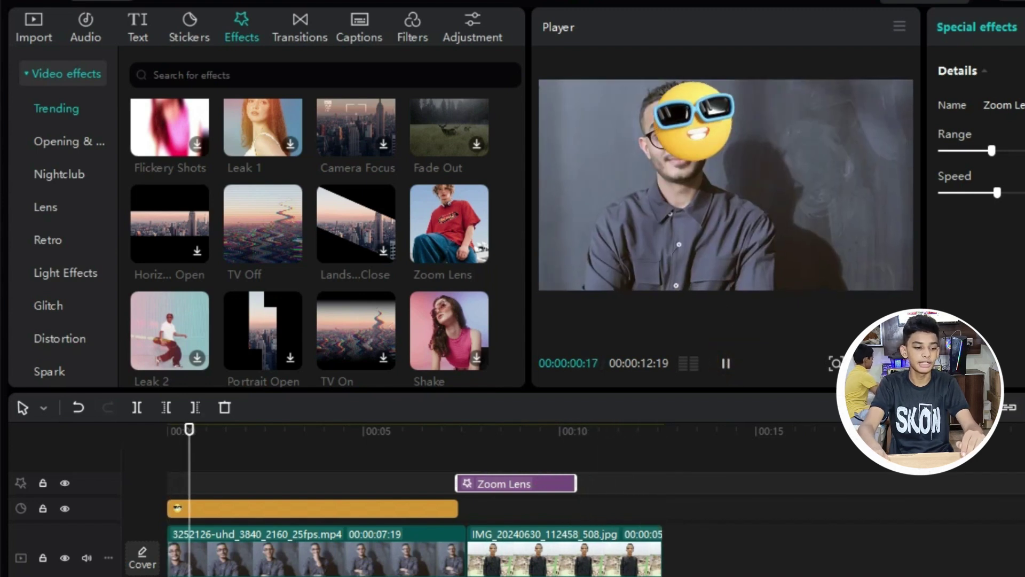
{"action": "left_click", "coordinate": [726, 363]}
{"action": "left_click", "coordinate": [652, 430]}
{"action": "left_click_drag", "start_coordinate": [653, 434], "coordinate": [663, 433]}
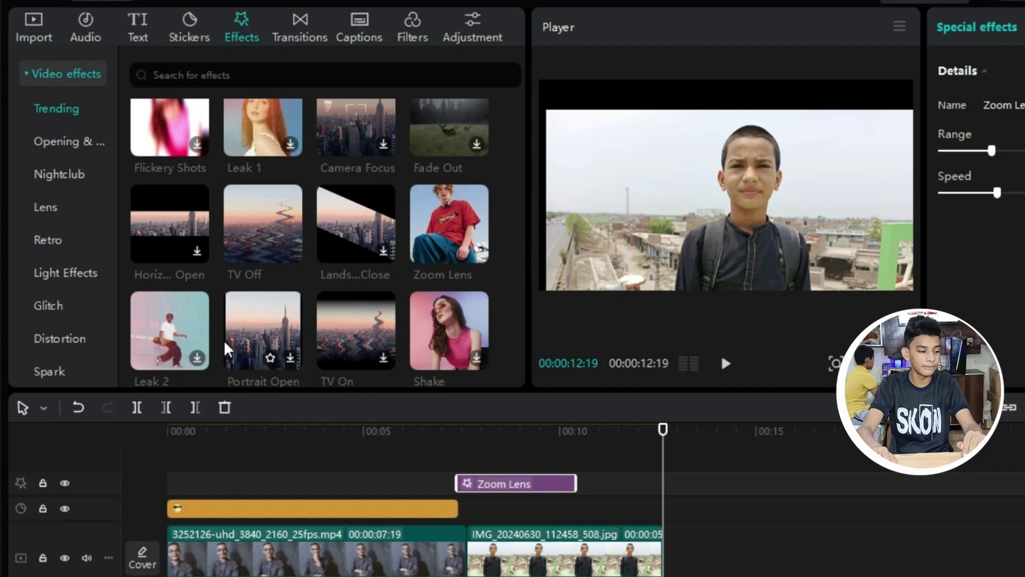
{"action": "scroll", "coordinate": [230, 350], "scroll_direction": "up", "scroll_amount": 3}
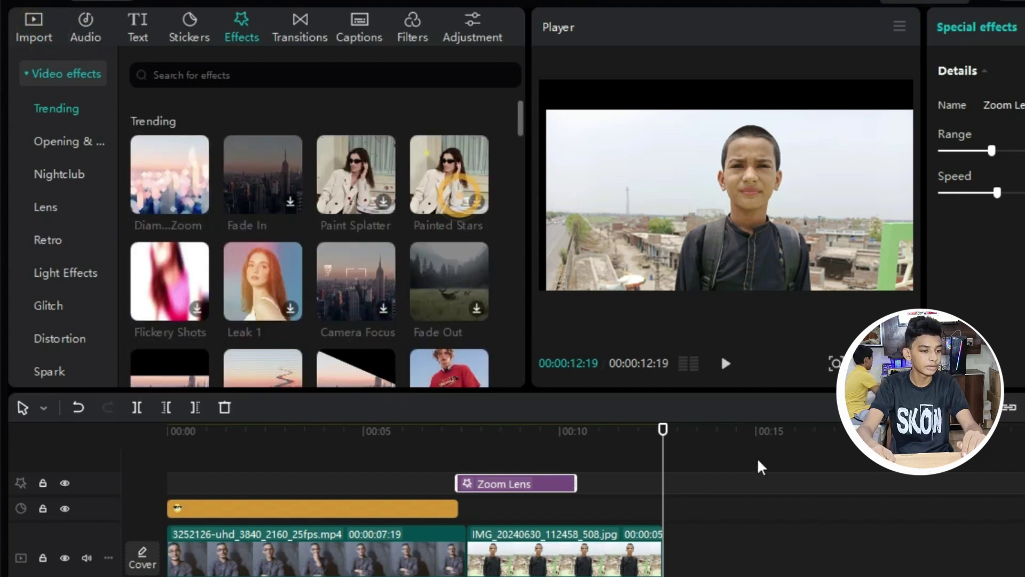
- Preview the photo at 00:00:08:21 and increase the Zoom Lens effect's Speed
{"action": "left_click", "coordinate": [509, 433]}
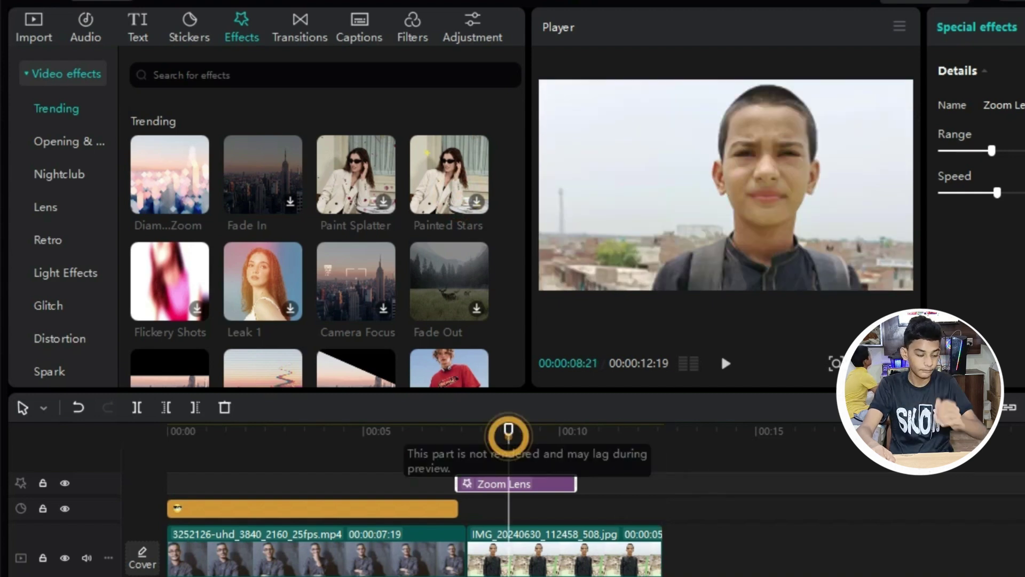
{"action": "mouse_move", "coordinate": [992, 150]}
{"action": "left_mouse_down"}
{"action": "mouse_move", "coordinate": [1007, 151]}
{"action": "mouse_move", "coordinate": [923, 160]}
{"action": "mouse_move", "coordinate": [1013, 171]}
{"action": "mouse_move", "coordinate": [992, 170]}
{"action": "left_mouse_up"}
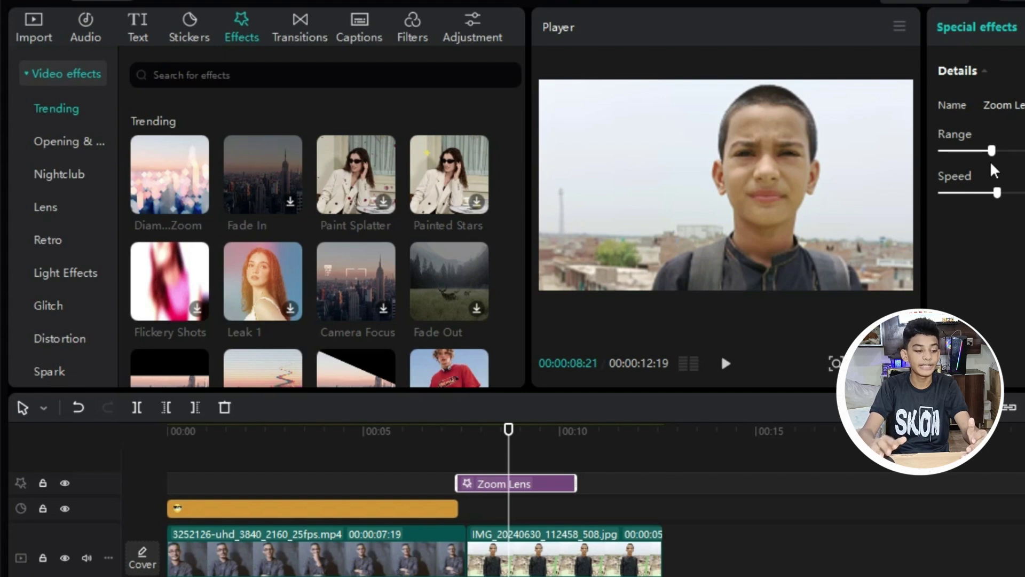
{"action": "left_click_drag", "start_coordinate": [997, 193], "coordinate": [1010, 193]}
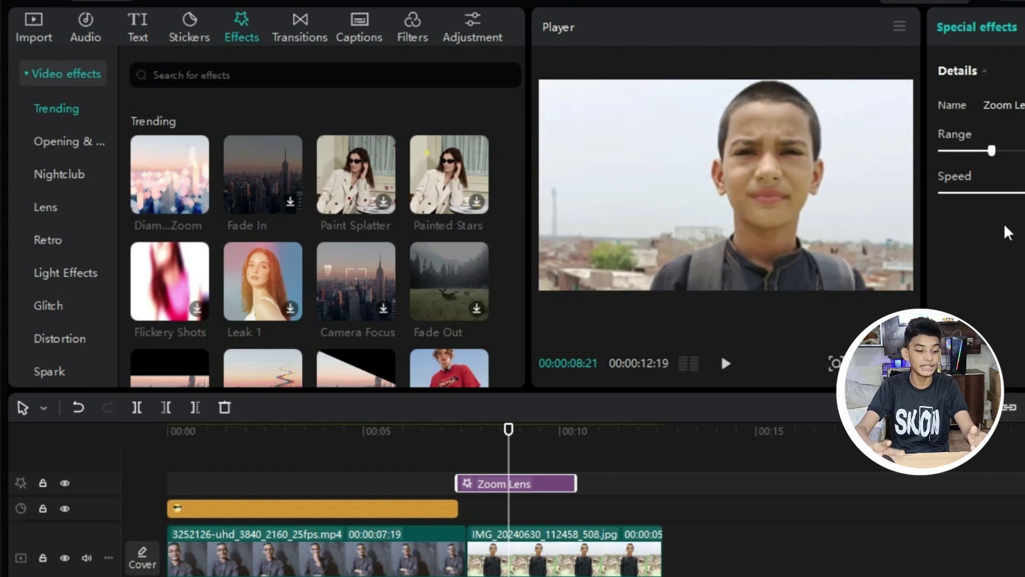